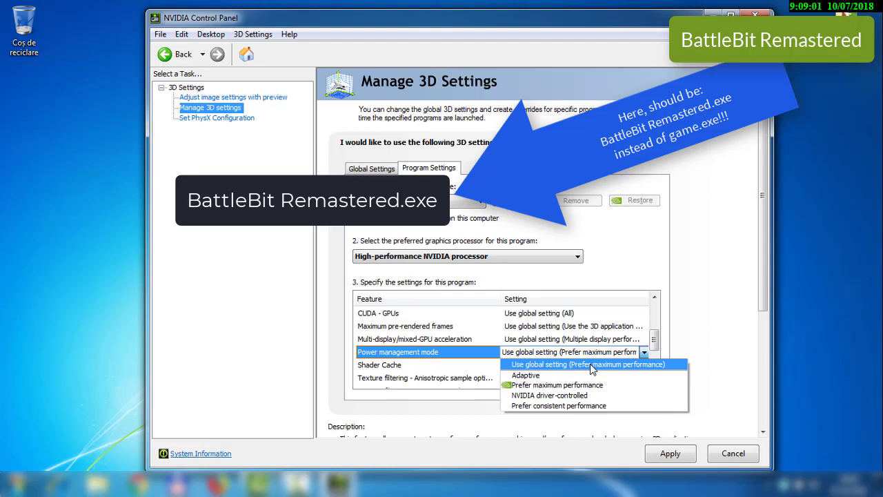
Set the program's power management mode to Prefer maximum performance and its texture filtering quality to High performance
{"action": "left_click", "coordinate": [588, 386]}
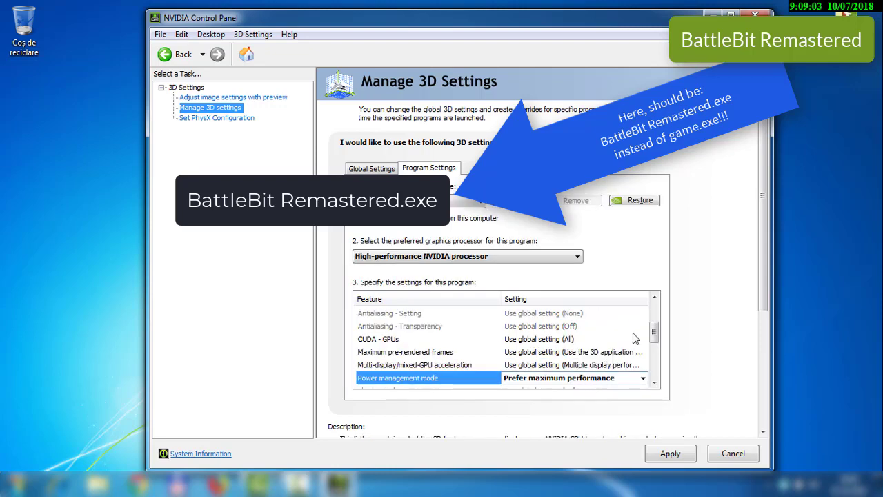
{"action": "left_click_drag", "start_coordinate": [654, 334], "coordinate": [656, 362]}
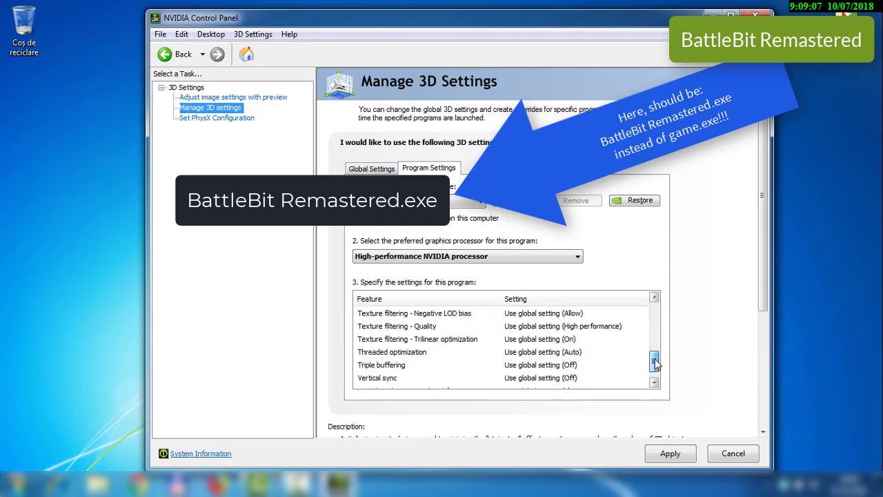
{"action": "left_click", "coordinate": [610, 329]}
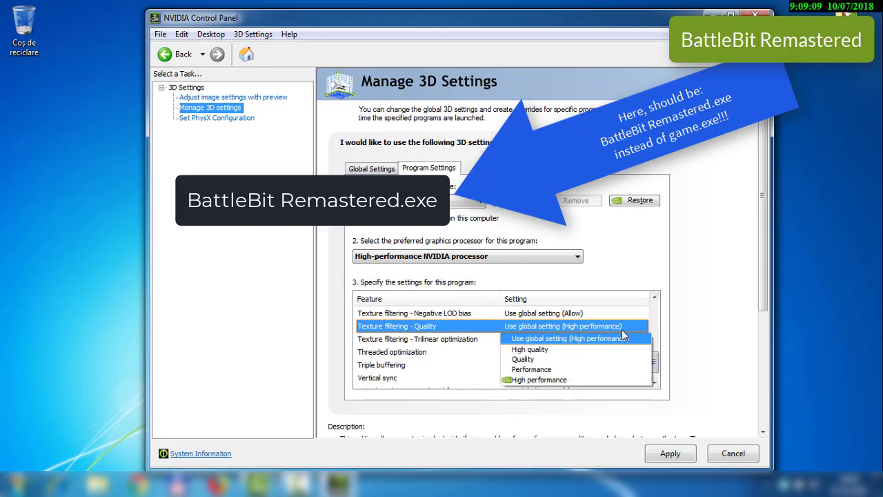
{"action": "left_click", "coordinate": [547, 380]}
{"action": "left_click_drag", "start_coordinate": [655, 350], "coordinate": [657, 372]}
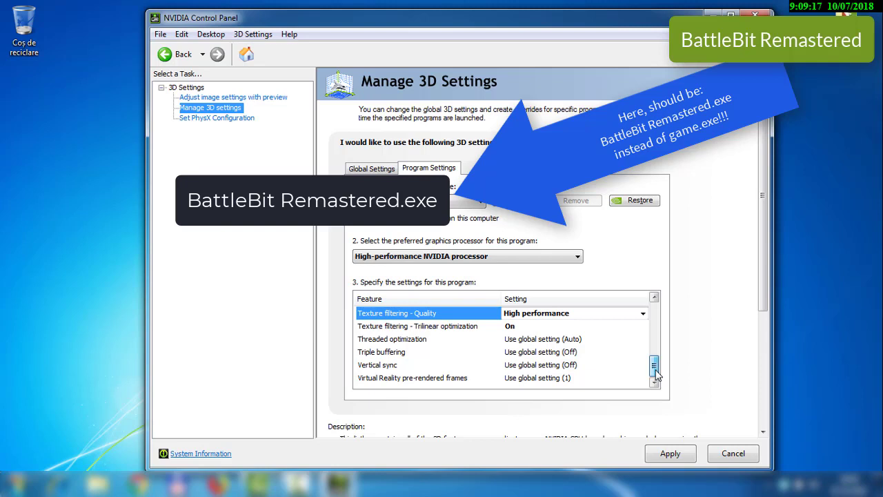
Set the program's texture filtering anisotropic sample optimization to Off and close the NVIDIA Control Panel
{"action": "left_click_drag", "start_coordinate": [656, 375], "coordinate": [654, 345]}
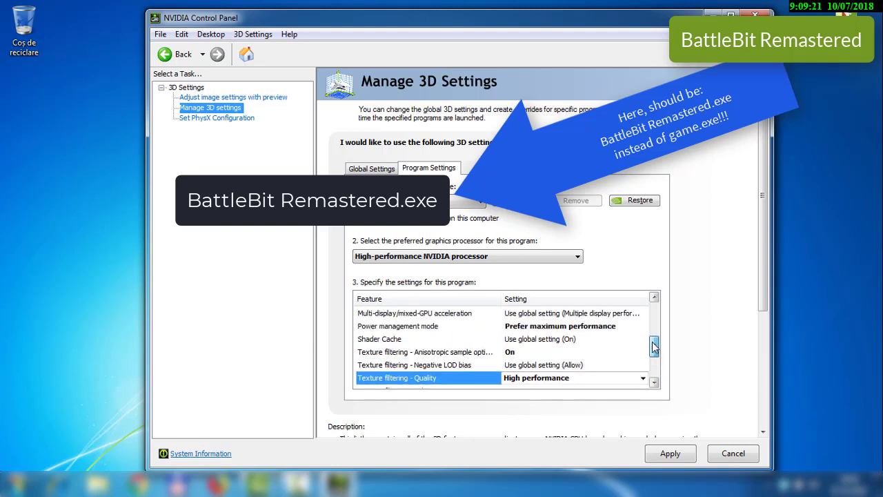
{"action": "left_click", "coordinate": [542, 352]}
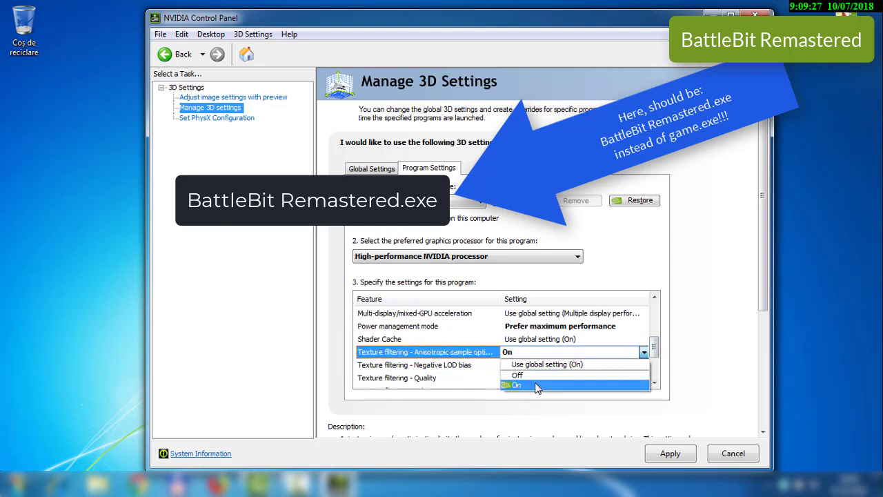
{"action": "left_click", "coordinate": [524, 374]}
{"action": "left_click_drag", "start_coordinate": [654, 340], "coordinate": [654, 314]}
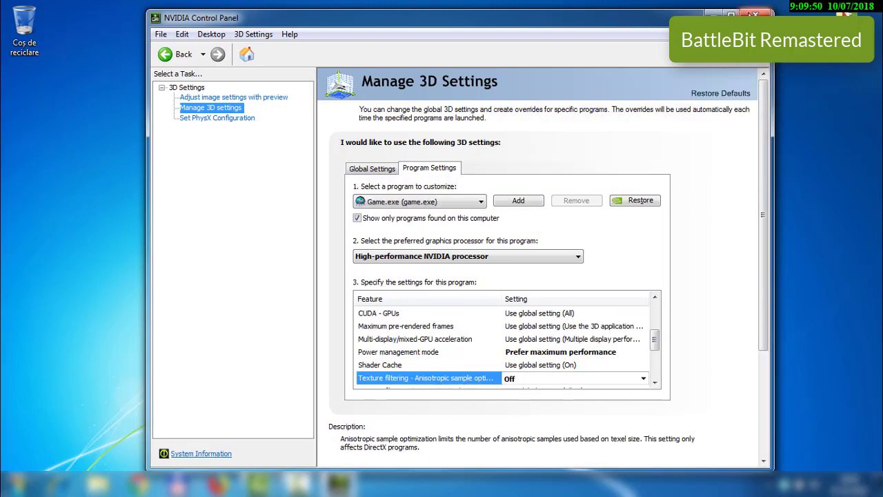
{"action": "left_click", "coordinate": [755, 13]}
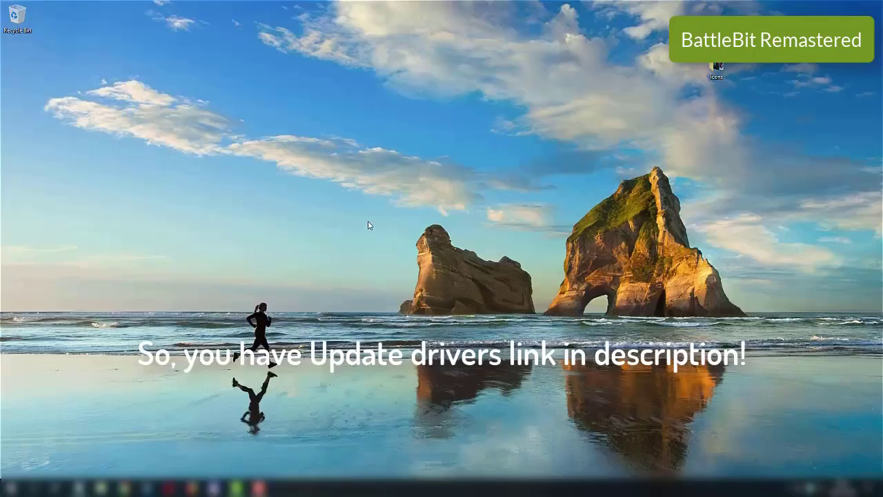
Open AMD Radeon Settings from the desktop and display its gaming profiles
{"action": "right_click", "coordinate": [367, 223]}
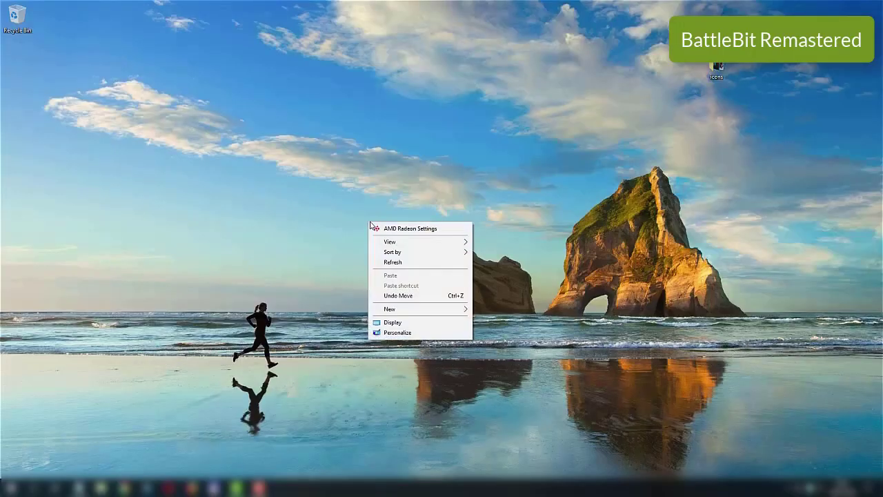
{"action": "left_click", "coordinate": [446, 230]}
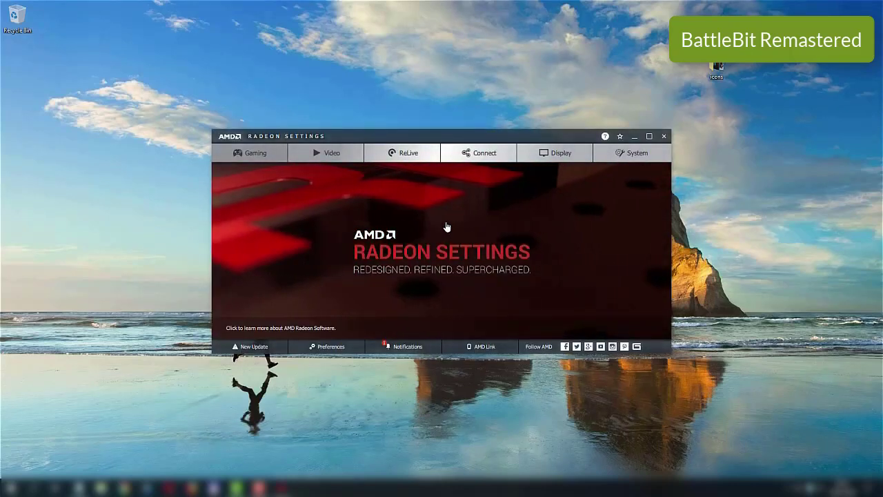
{"action": "left_click", "coordinate": [243, 152]}
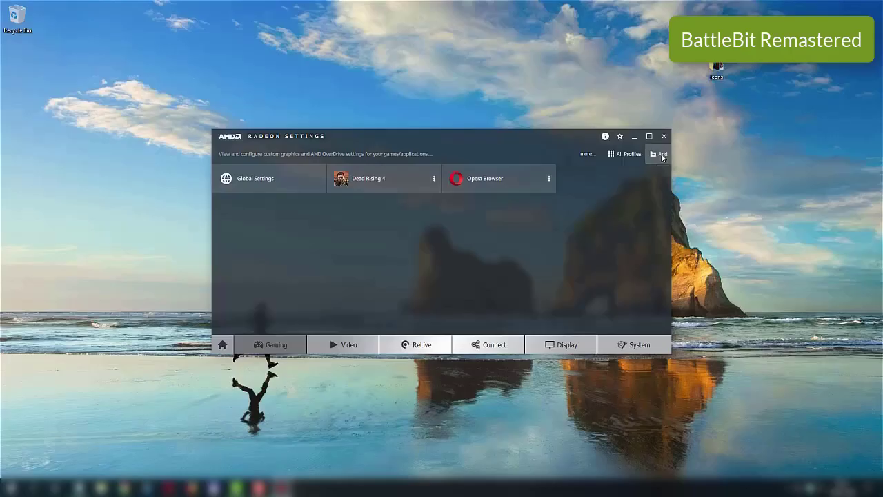
Add the GAME application from DESIRED GAME FOLDER in Downloads as a gaming profile
{"action": "left_click", "coordinate": [658, 154]}
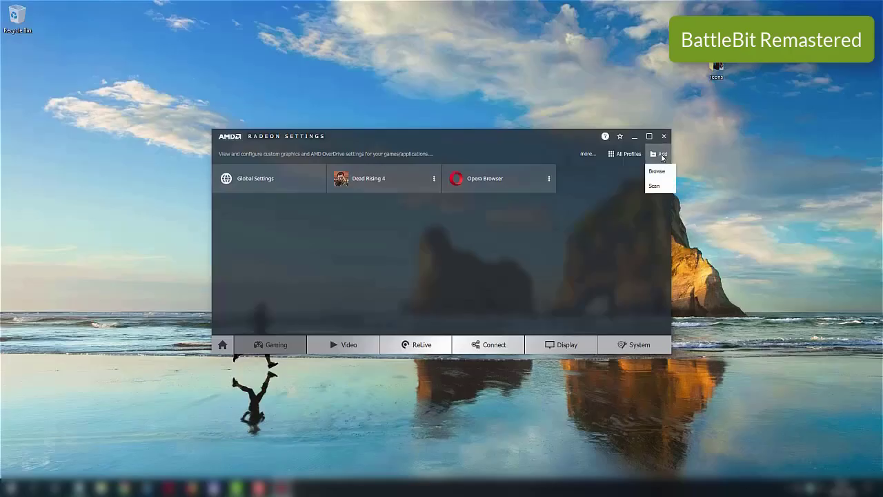
{"action": "left_click", "coordinate": [660, 173]}
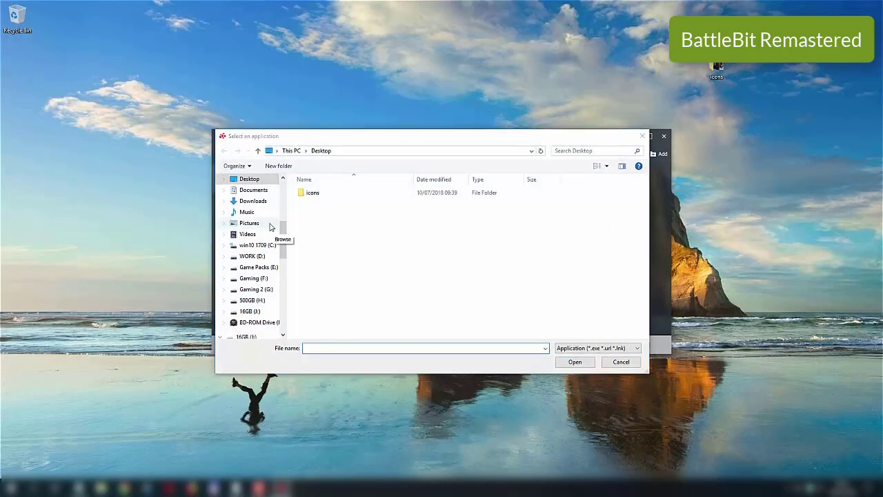
{"action": "left_click", "coordinate": [248, 200]}
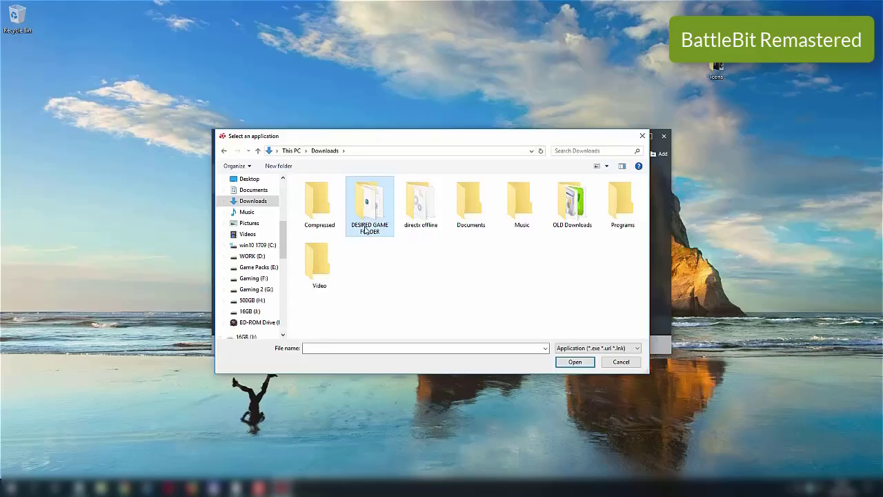
{"action": "double_click", "coordinate": [371, 204]}
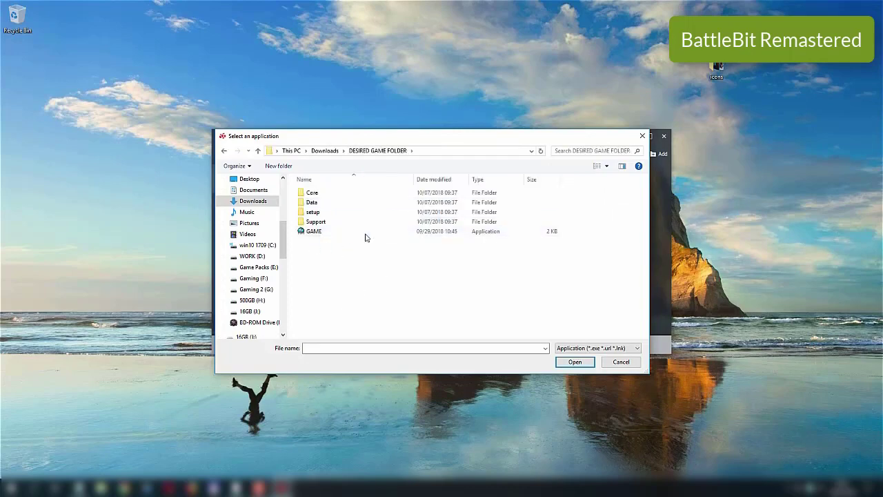
{"action": "left_click", "coordinate": [316, 232]}
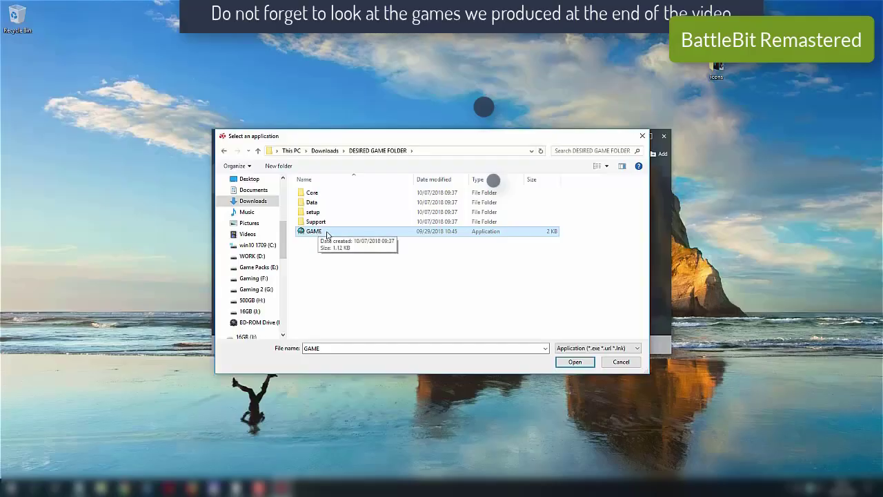
{"action": "left_click", "coordinate": [575, 362]}
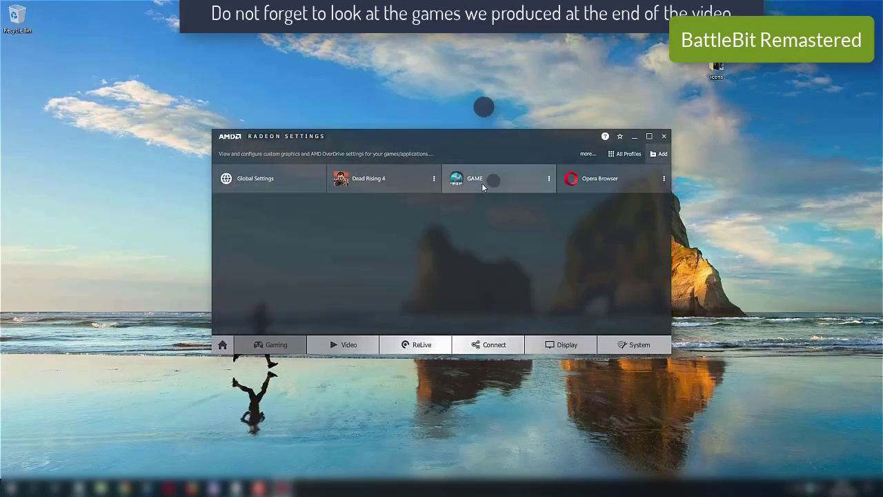
{"action": "left_click", "coordinate": [549, 180]}
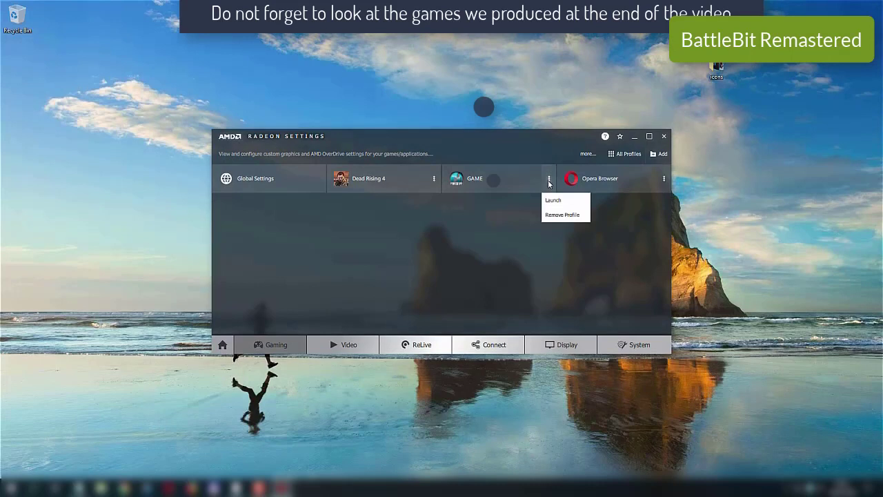
{"action": "left_click", "coordinate": [467, 273]}
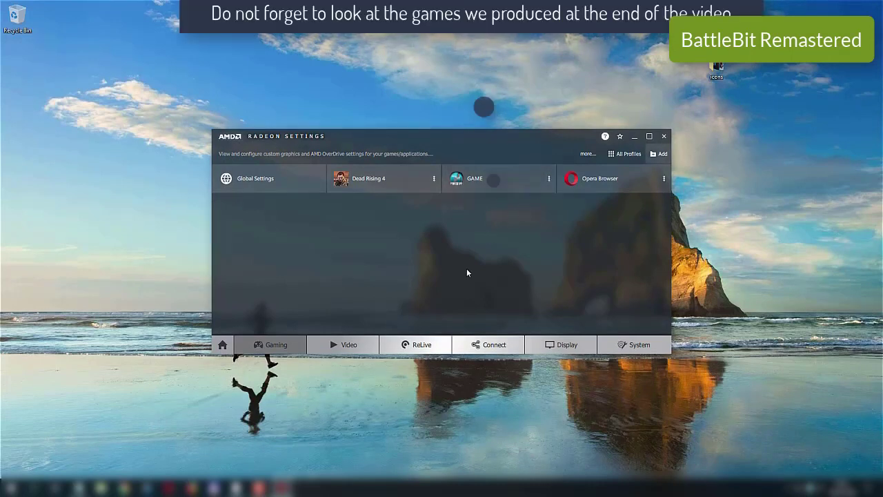
In the global graphics settings, set Anti-aliasing Mode to Override application settings and Texture Filtering Quality to Performance
{"action": "left_click", "coordinate": [275, 181]}
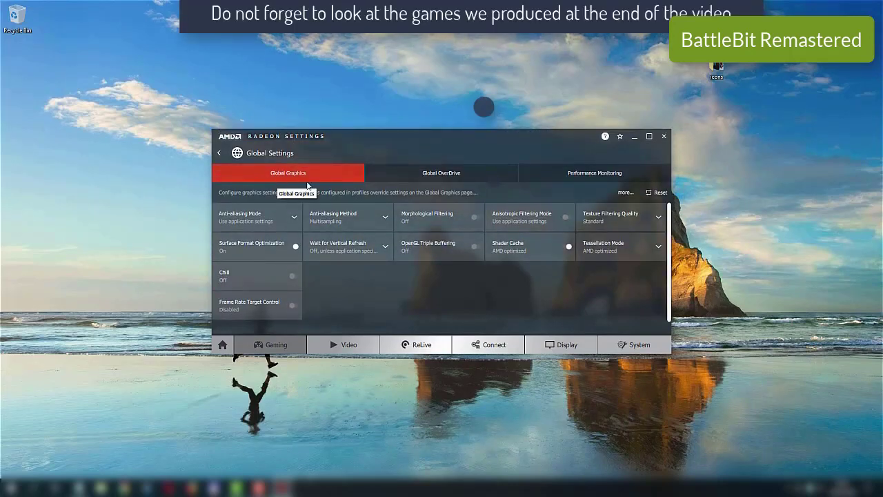
{"action": "left_click", "coordinate": [295, 218]}
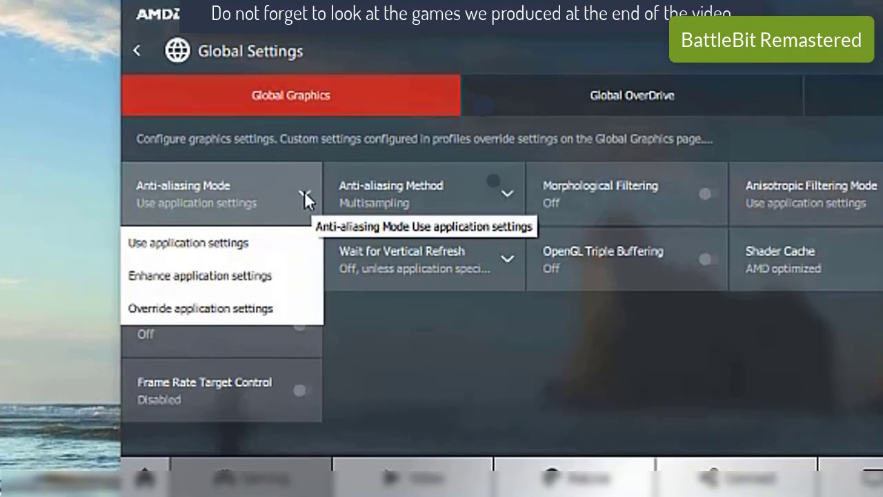
{"action": "left_click", "coordinate": [253, 311]}
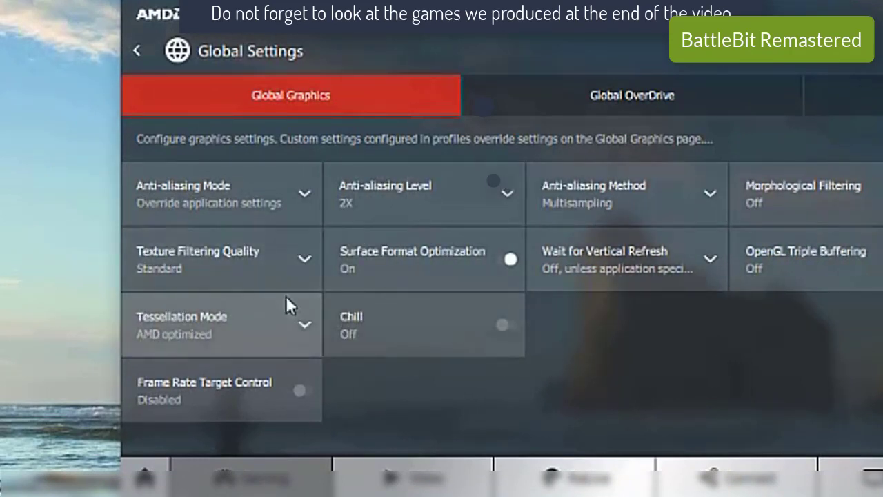
{"action": "left_click", "coordinate": [304, 258]}
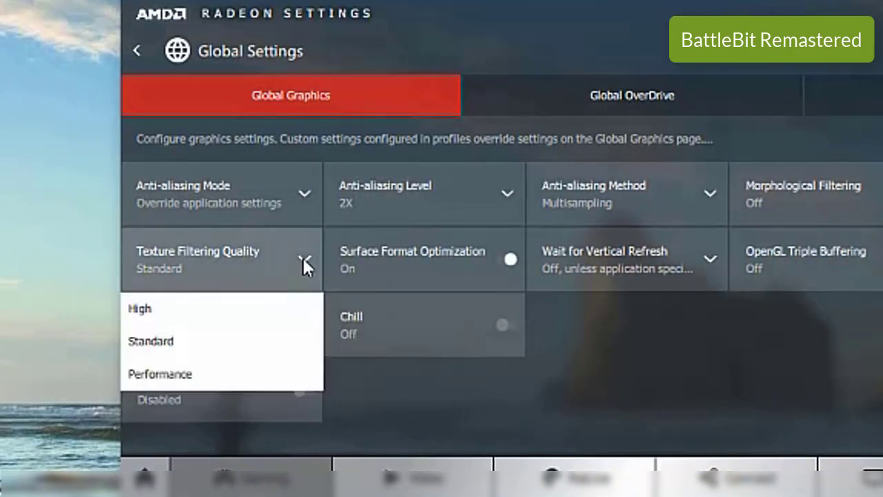
{"action": "left_click", "coordinate": [246, 378]}
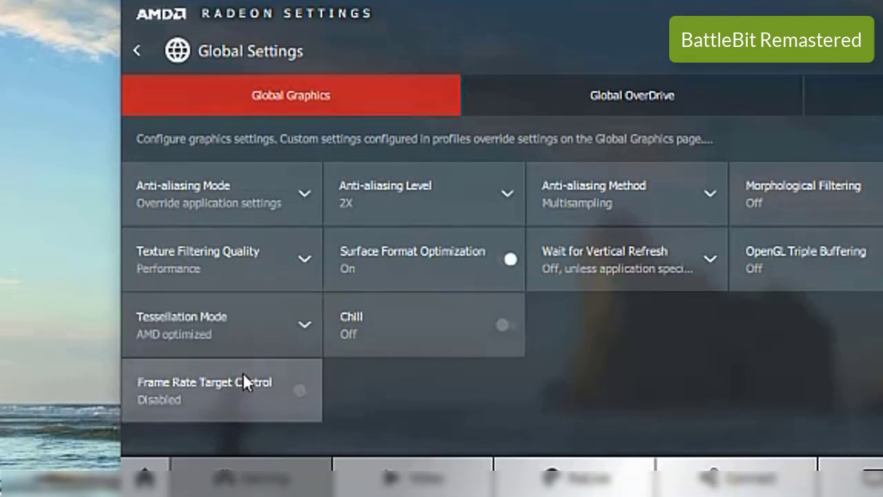
Choose 2X as the global anti-aliasing level and keep Multisampling as the anti-aliasing method
{"action": "left_click", "coordinate": [506, 192]}
{"action": "scroll", "coordinate": [478, 262], "scroll_direction": "down", "scroll_amount": 1}
{"action": "scroll", "coordinate": [493, 290], "scroll_direction": "up", "scroll_amount": 1}
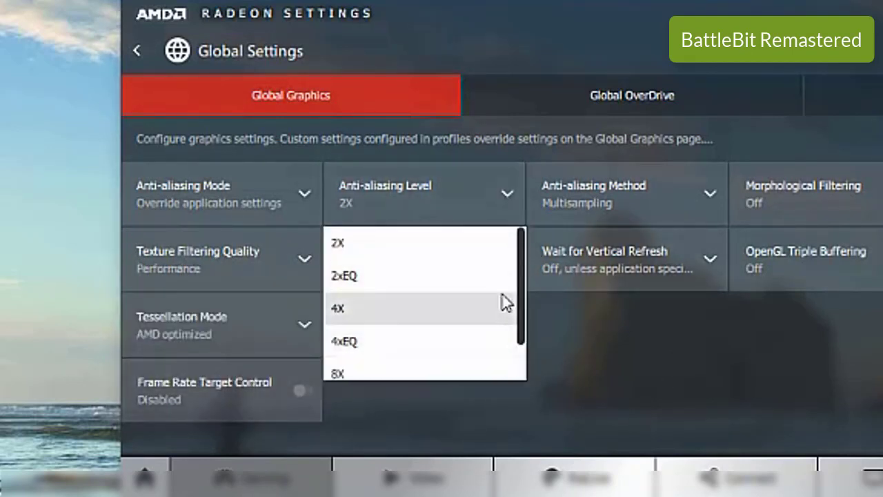
{"action": "left_click_drag", "start_coordinate": [521, 276], "coordinate": [516, 206]}
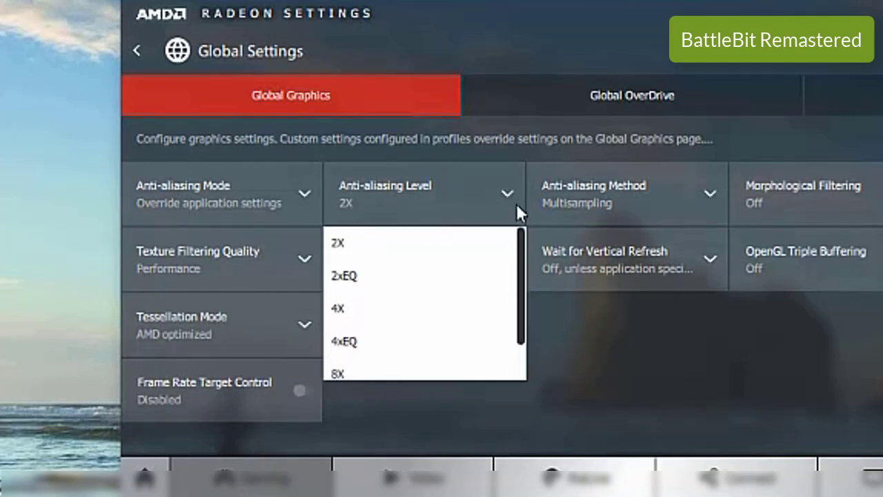
{"action": "left_click", "coordinate": [407, 237]}
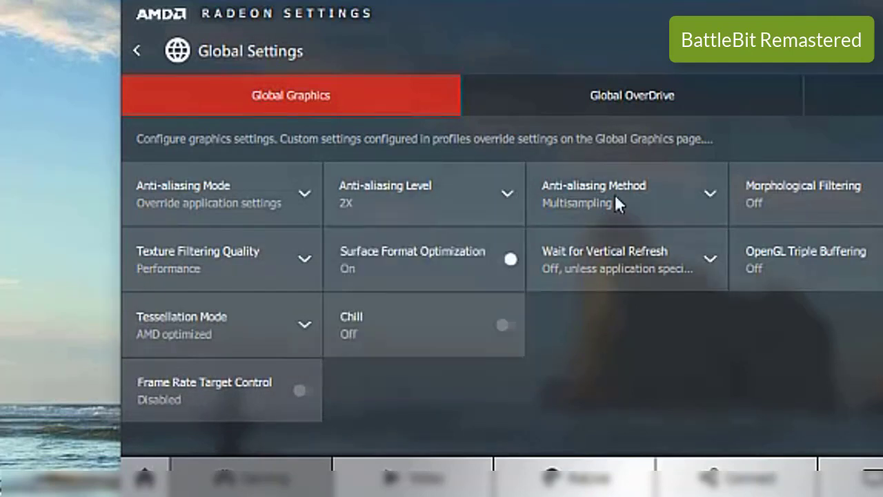
{"action": "left_click", "coordinate": [705, 196]}
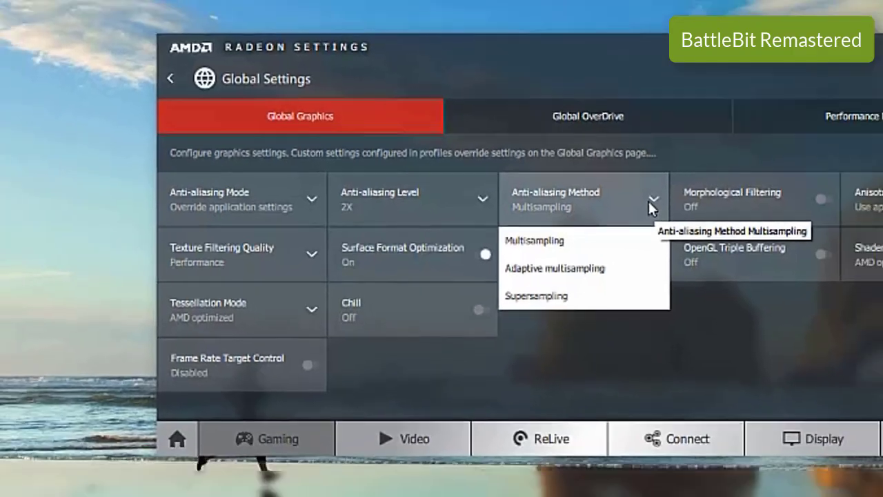
{"action": "left_click", "coordinate": [650, 202]}
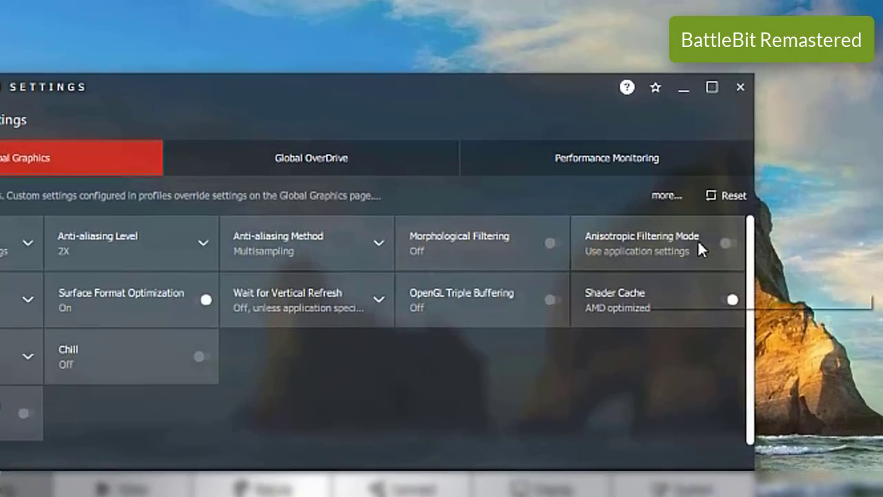
Leave Anisotropic Filtering Mode on Use application settings and set Wait for Vertical Refresh to Always off
{"action": "left_click", "coordinate": [699, 246]}
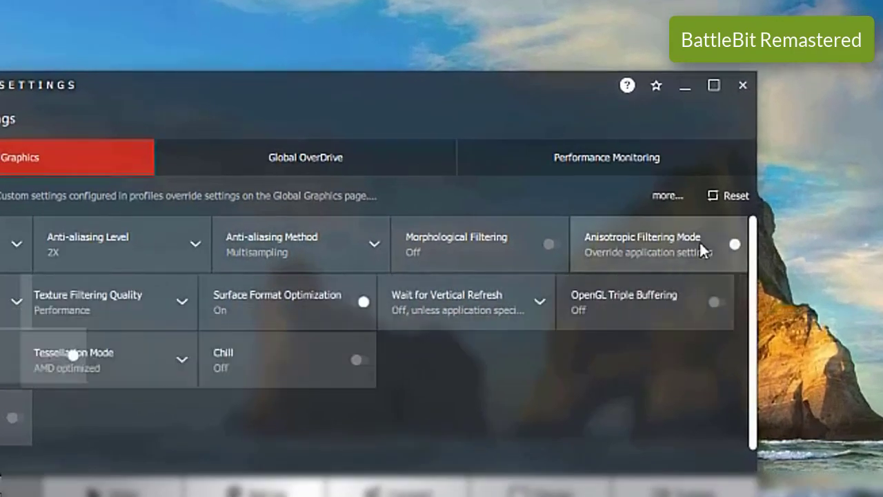
{"action": "left_click", "coordinate": [709, 251]}
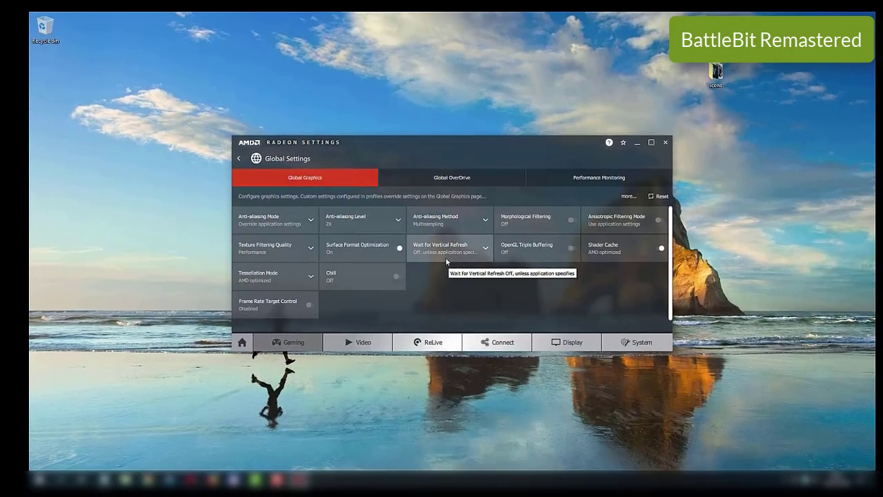
{"action": "left_click", "coordinate": [377, 302]}
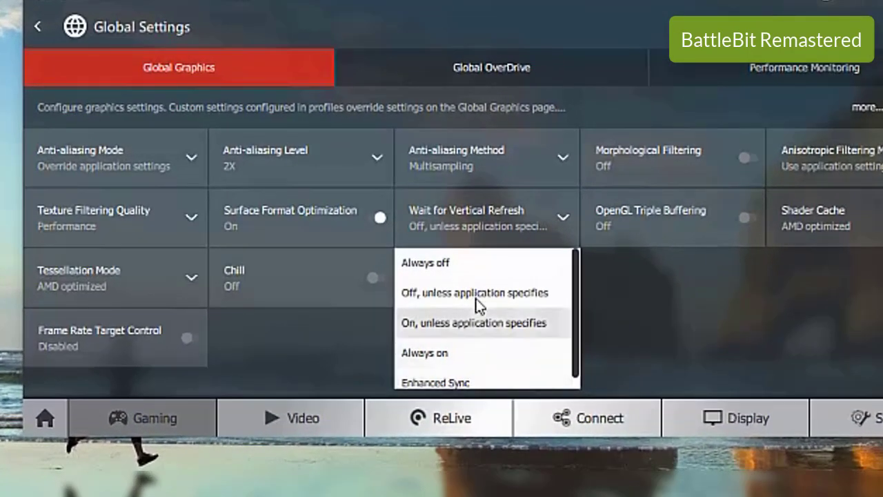
{"action": "left_click", "coordinate": [446, 260]}
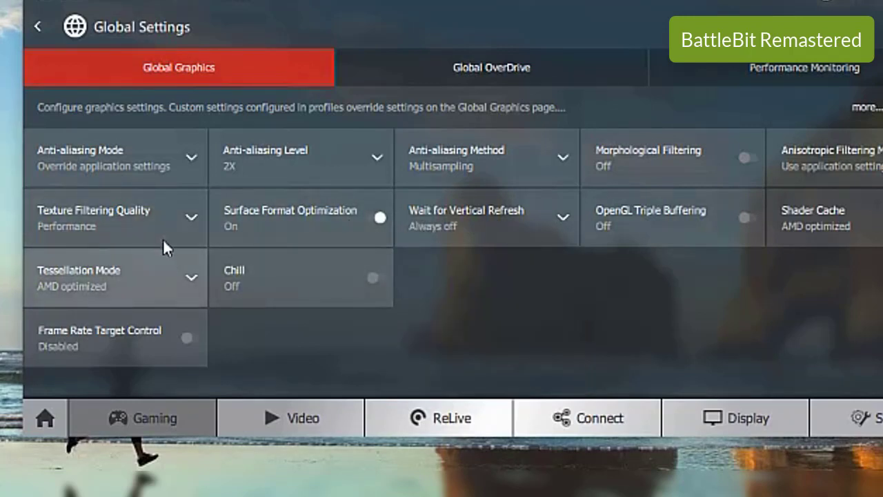
{"action": "left_click", "coordinate": [189, 276]}
{"action": "left_click", "coordinate": [189, 275]}
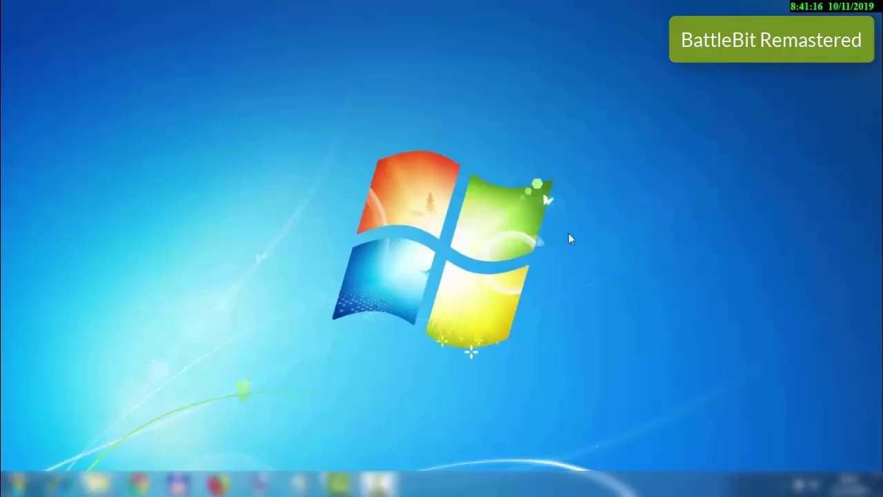
Open the Intel Graphics and Media Control Panel from the desktop in Advanced Mode
{"action": "right_click", "coordinate": [408, 204]}
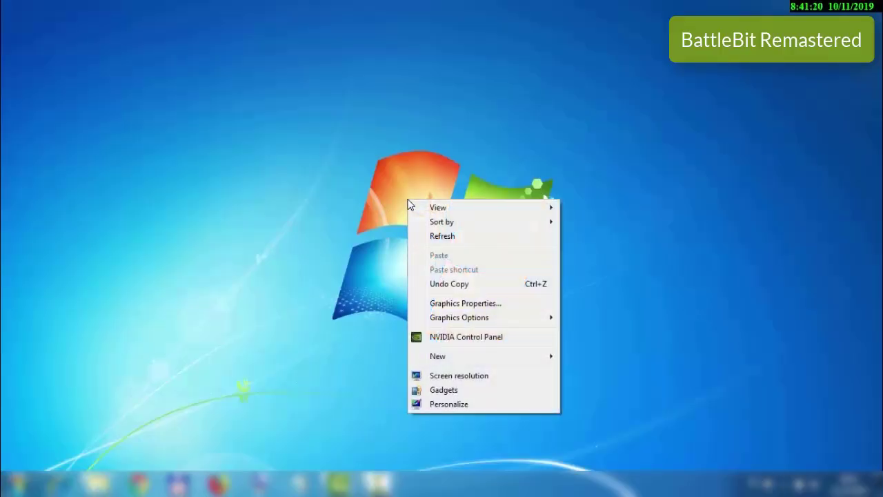
{"action": "left_click", "coordinate": [469, 306]}
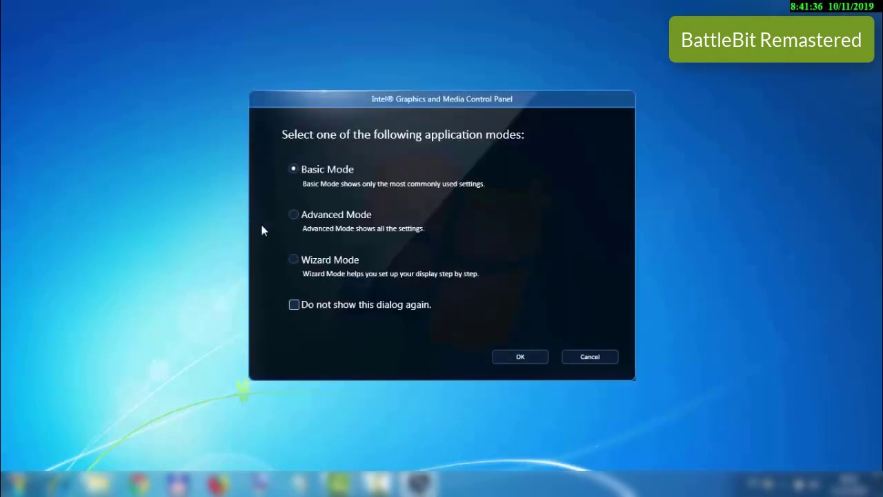
{"action": "left_click", "coordinate": [292, 215]}
{"action": "left_click", "coordinate": [520, 357]}
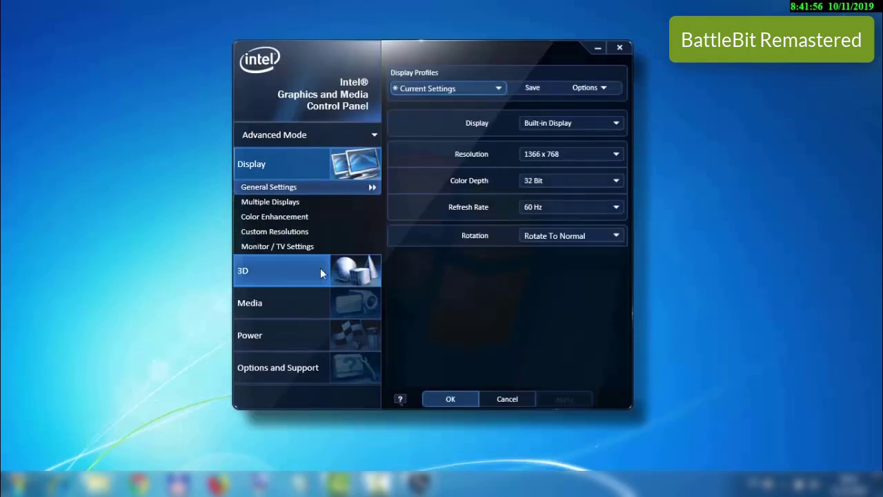
Set the 3D Preference fully to Performance, keeping the current Windows color scheme, and apply and keep the new setting
{"action": "left_click", "coordinate": [252, 275]}
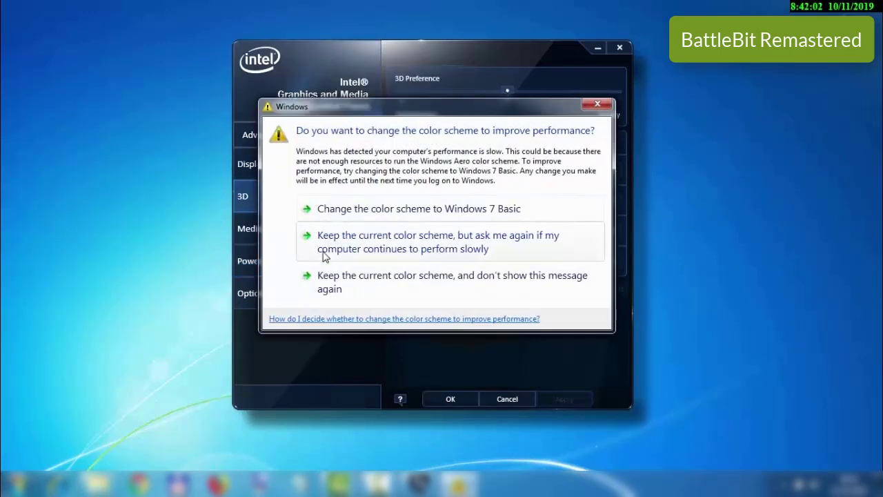
{"action": "left_click", "coordinate": [359, 250]}
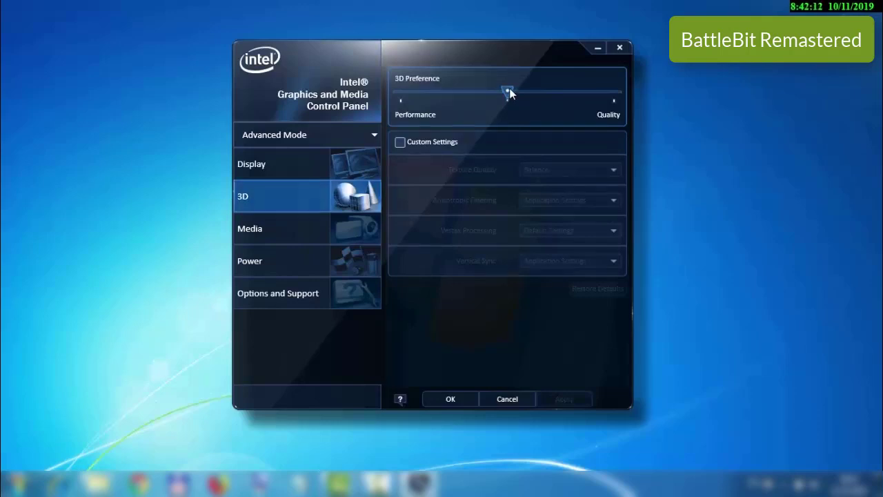
{"action": "left_click_drag", "start_coordinate": [505, 90], "coordinate": [406, 98]}
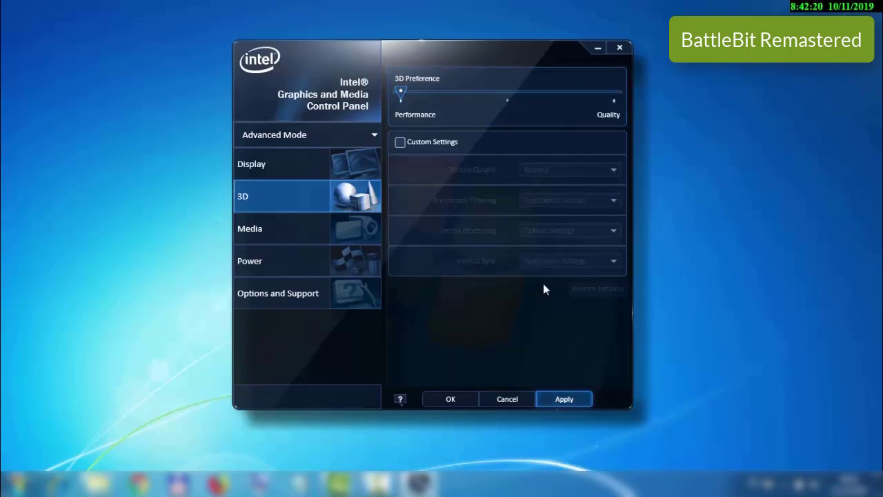
{"action": "left_click", "coordinate": [577, 400]}
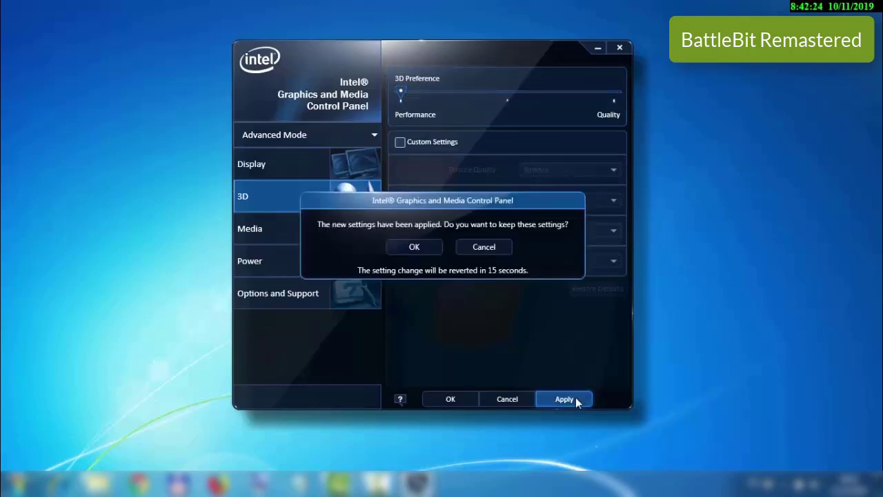
{"action": "left_click", "coordinate": [416, 248]}
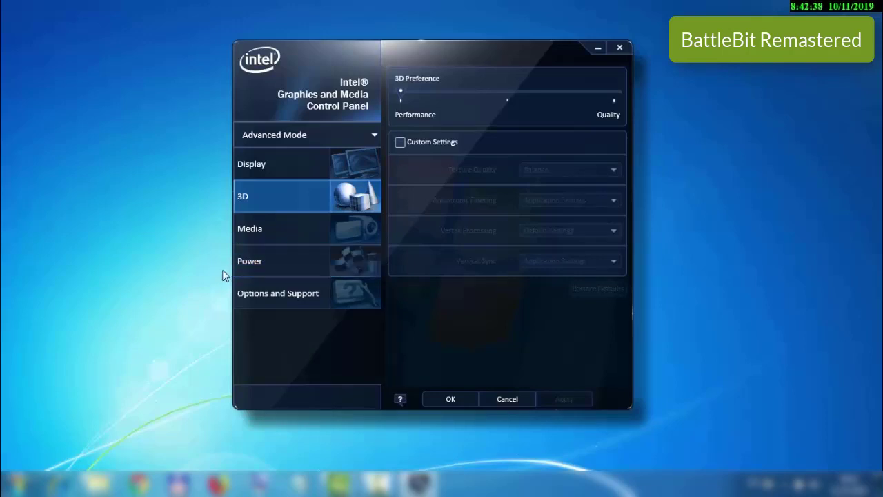
Set the power plan for the Plugged in power source to Maximum Performance, and apply and keep the change
{"action": "left_click", "coordinate": [262, 269]}
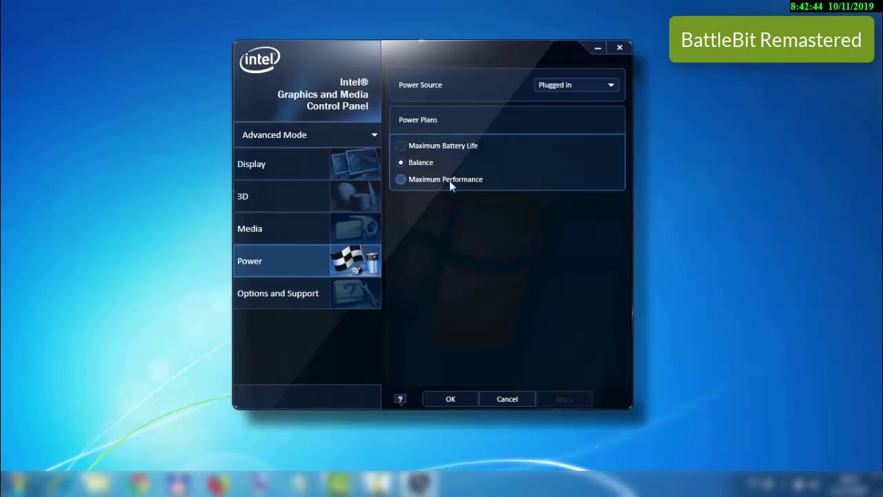
{"action": "left_click", "coordinate": [401, 179]}
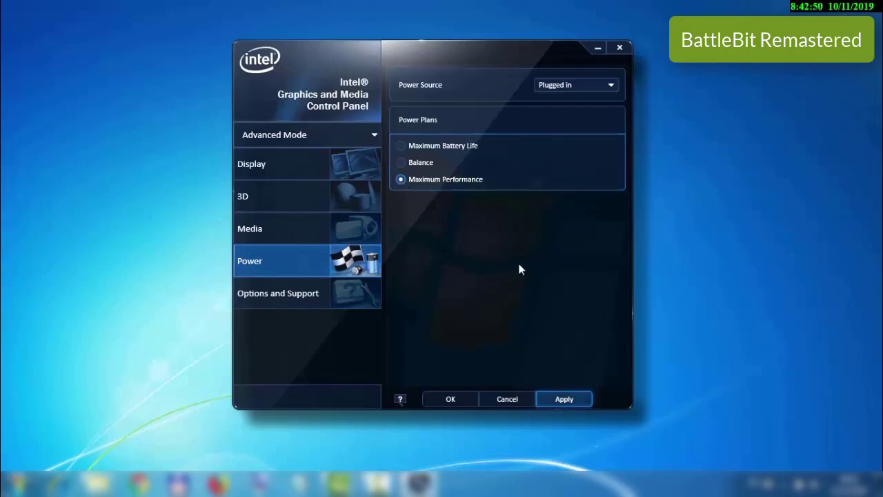
{"action": "left_click", "coordinate": [570, 400]}
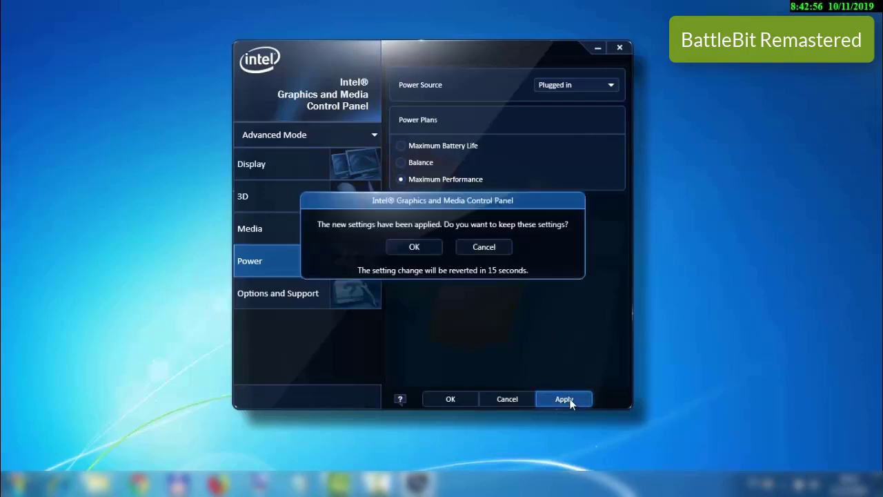
{"action": "left_click", "coordinate": [424, 254]}
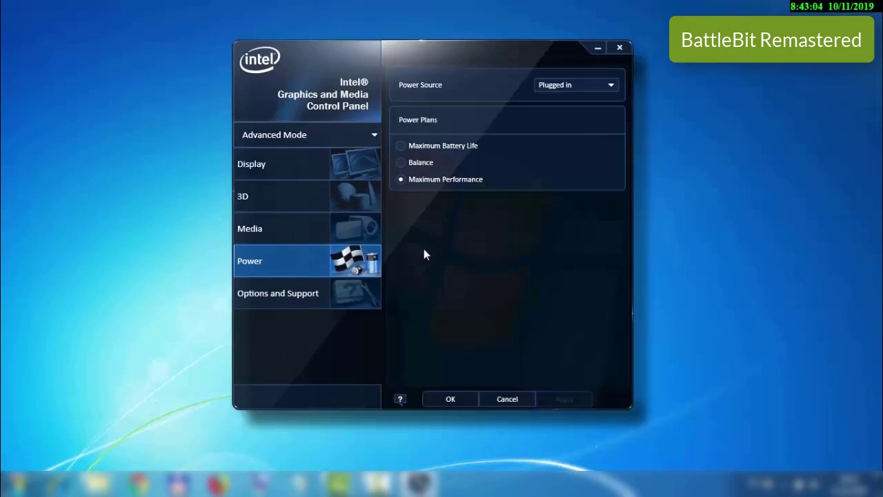
{"action": "left_click", "coordinate": [610, 87]}
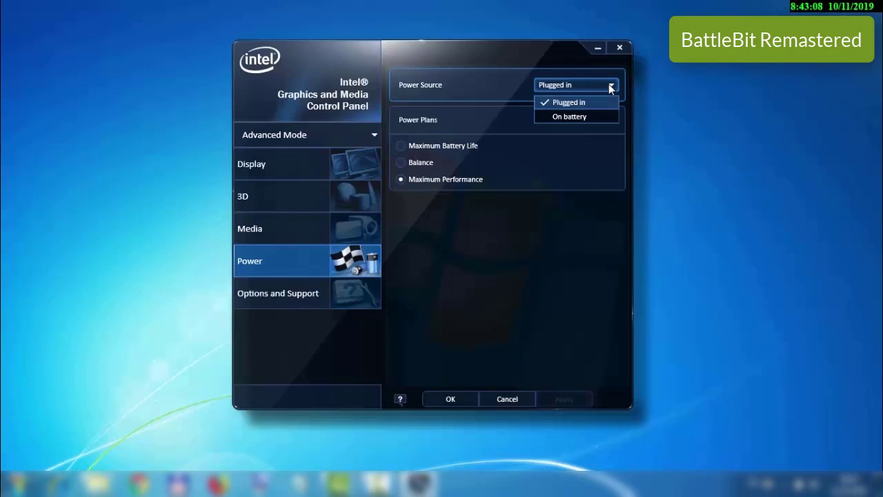
{"action": "left_click", "coordinate": [609, 87]}
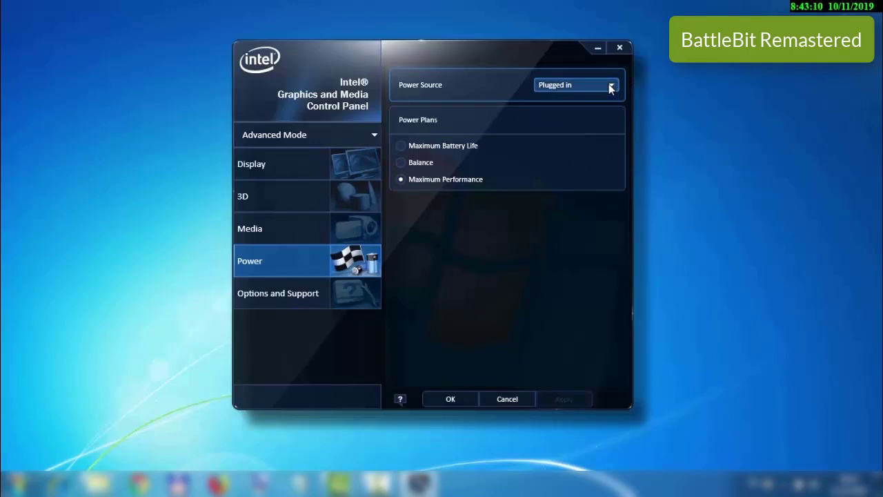
{"action": "left_click", "coordinate": [352, 188]}
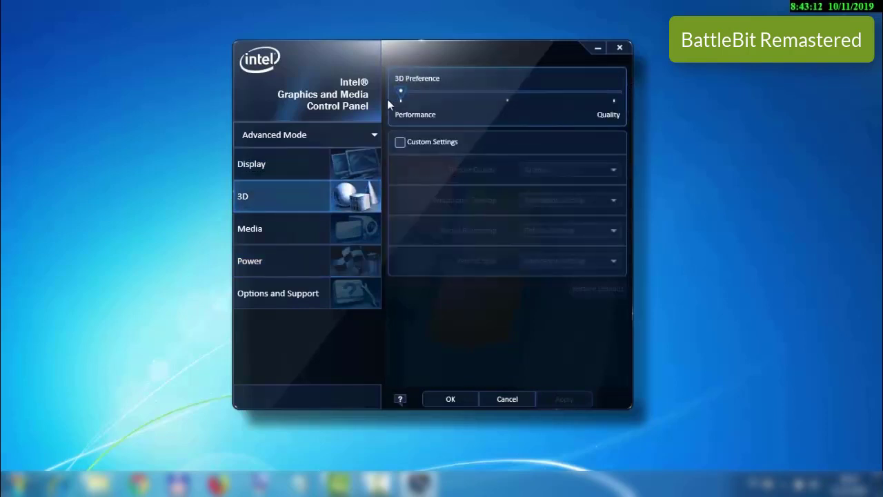
{"action": "left_click", "coordinate": [285, 254]}
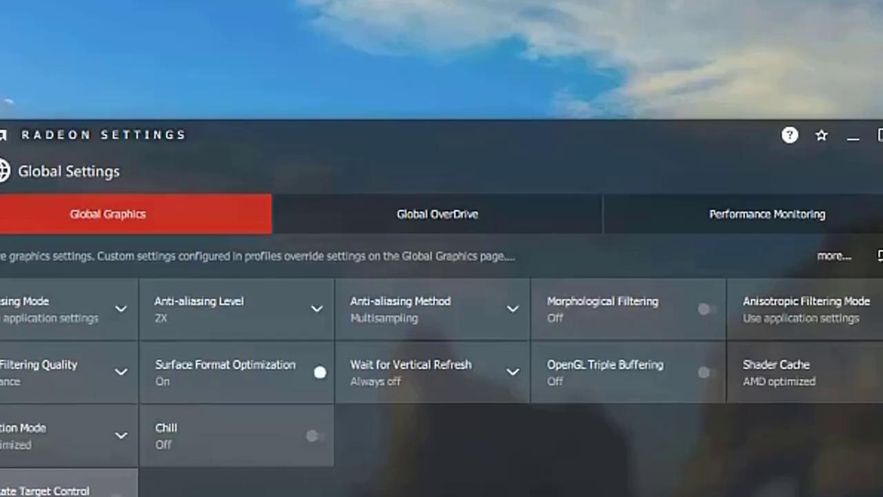
In Radeon Settings, accept the Global OverDrive warning and set the power limit to 20% with the GPU clock at about 790 MHz
{"action": "left_click", "coordinate": [398, 216]}
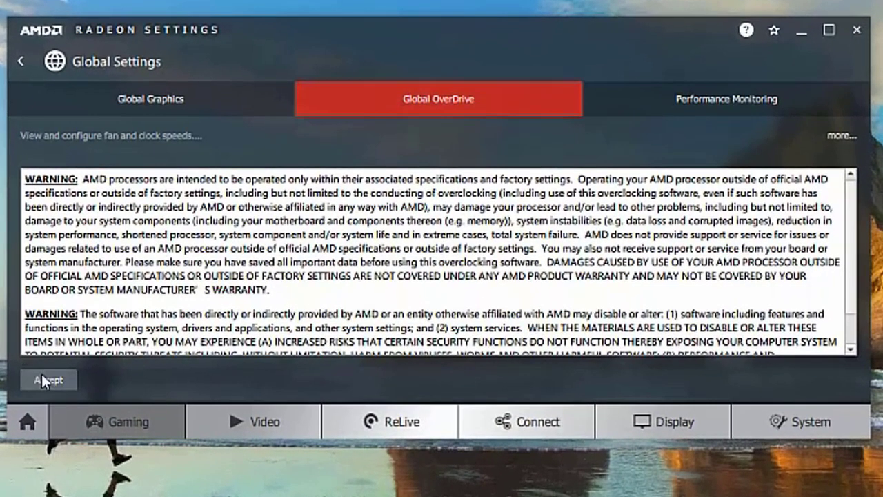
{"action": "left_click", "coordinate": [43, 376]}
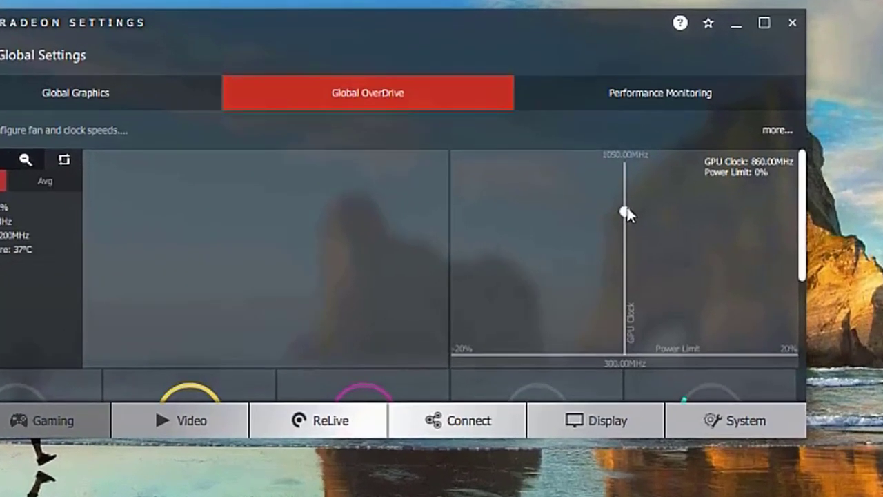
{"action": "left_click_drag", "start_coordinate": [626, 207], "coordinate": [808, 226]}
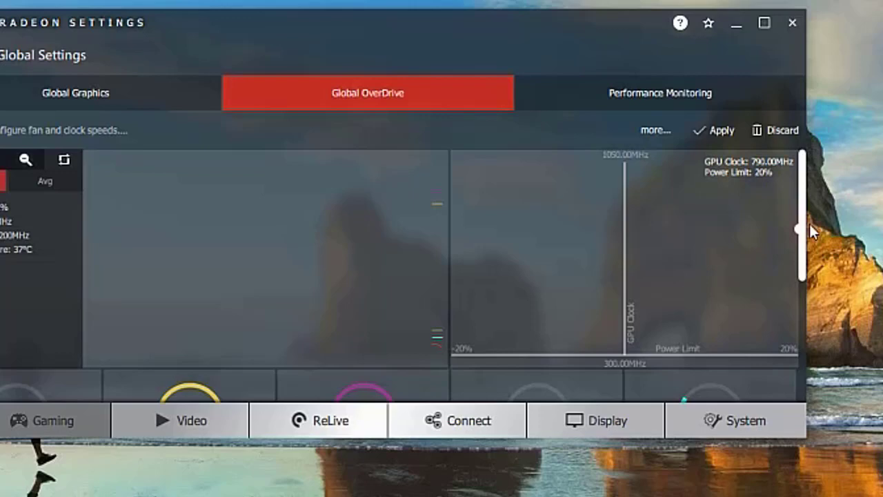